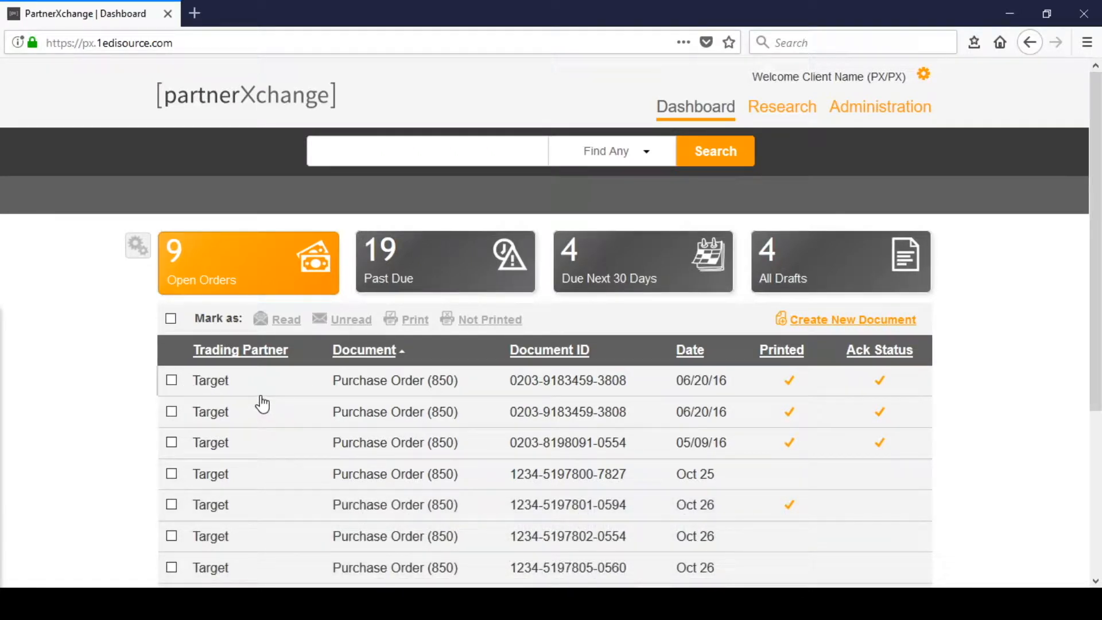
click(460, 385)
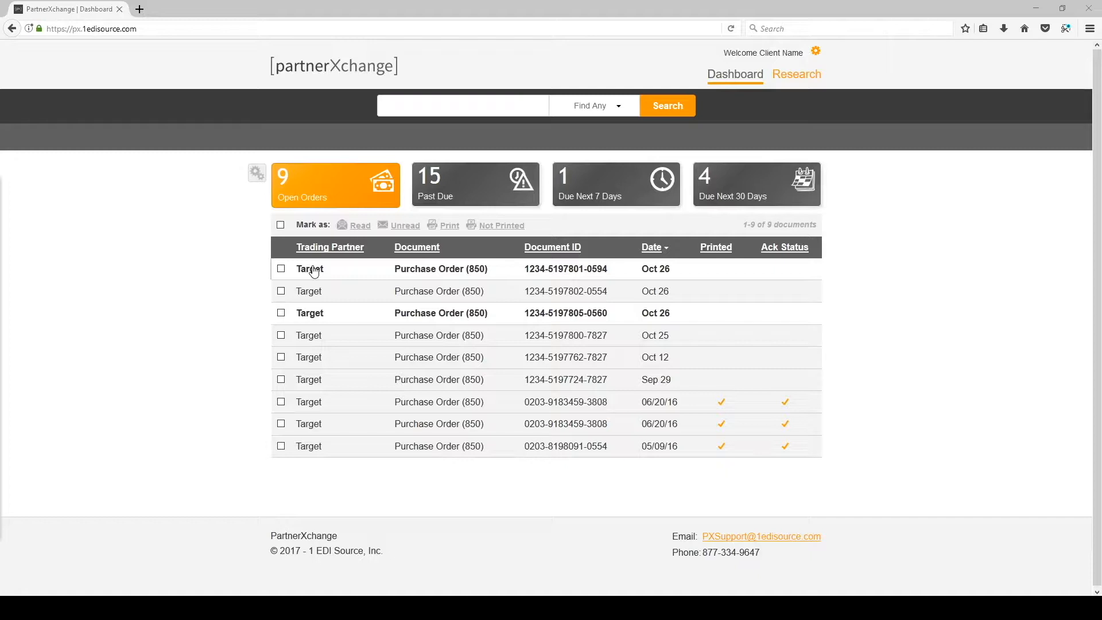
click(367, 280)
click(521, 276)
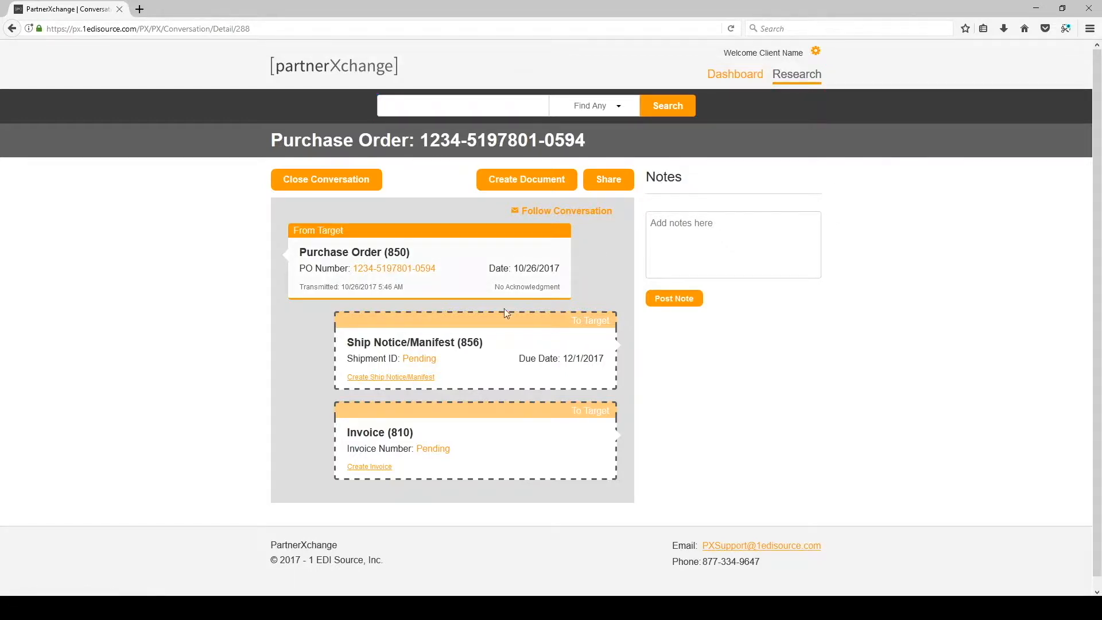
click(406, 380)
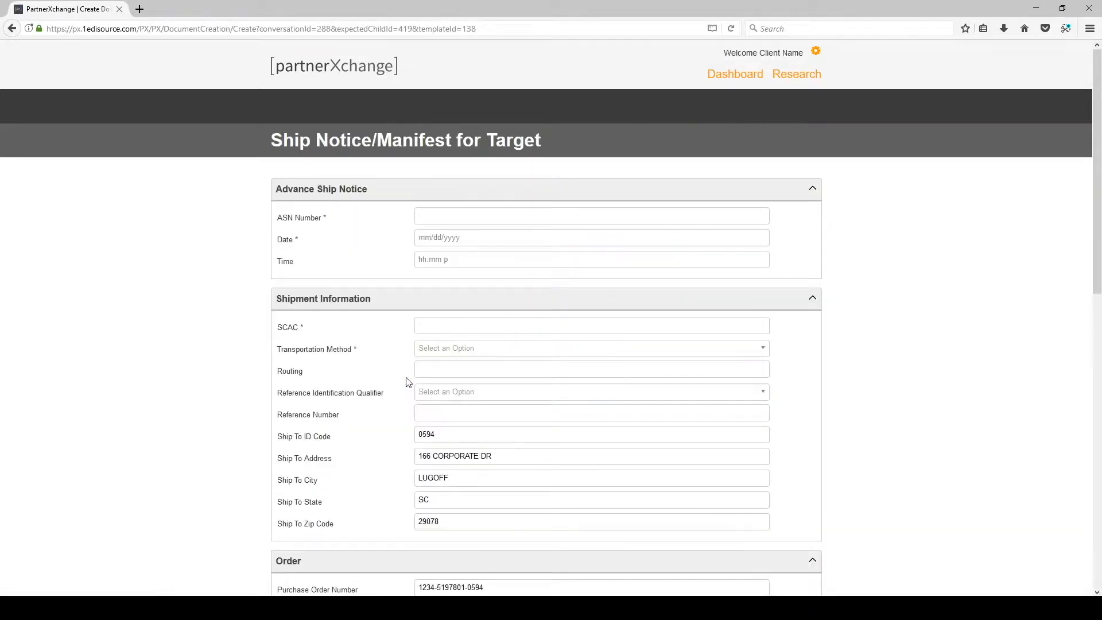
click(495, 215)
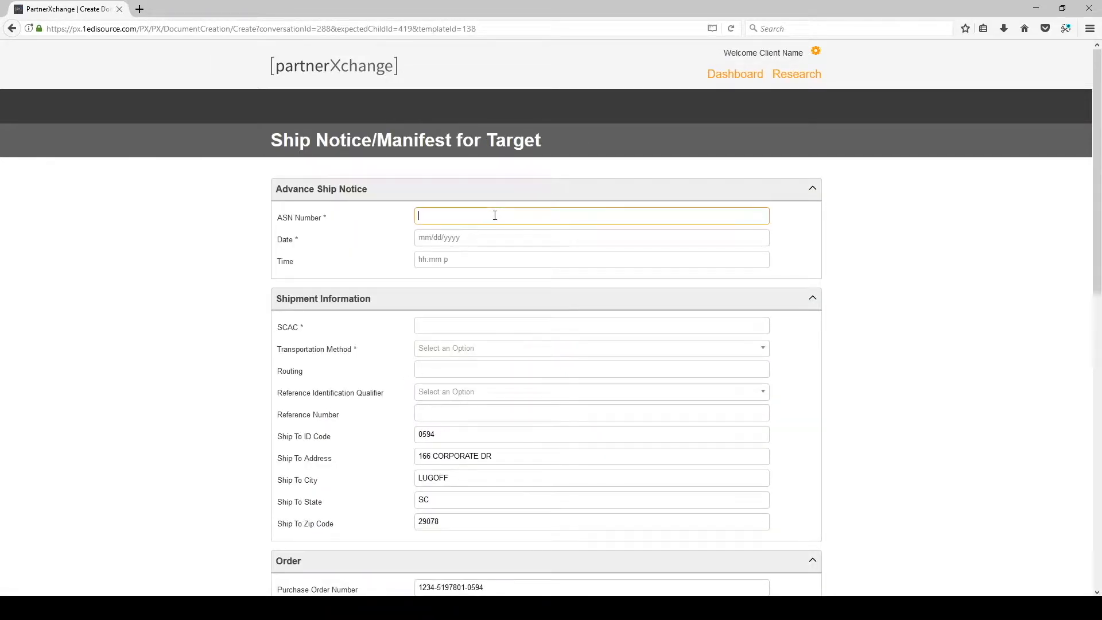
click(448, 243)
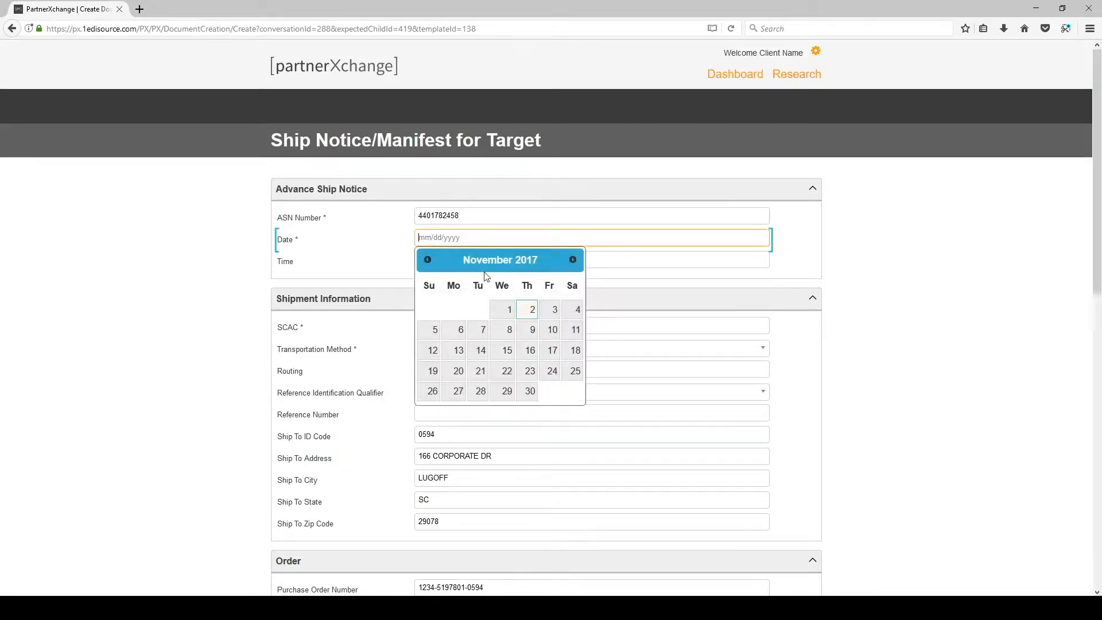
click(527, 312)
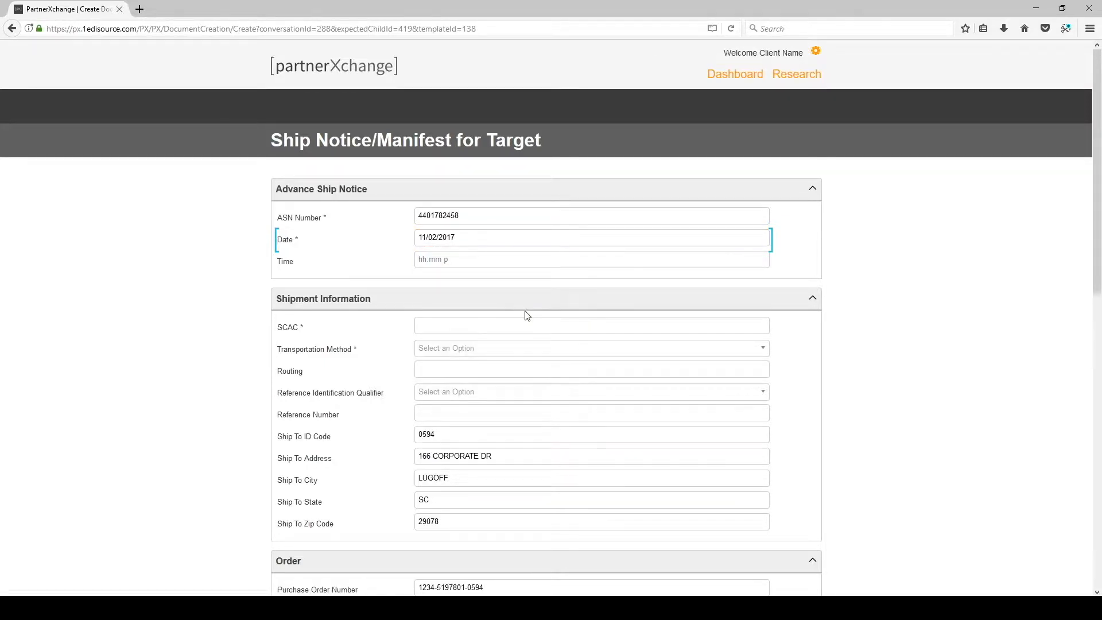
click(442, 259)
Step: Enter FDEG in the SCAC field under Shipment Information
scroll(951, 288, down, 5)
scroll(956, 289, up, 2)
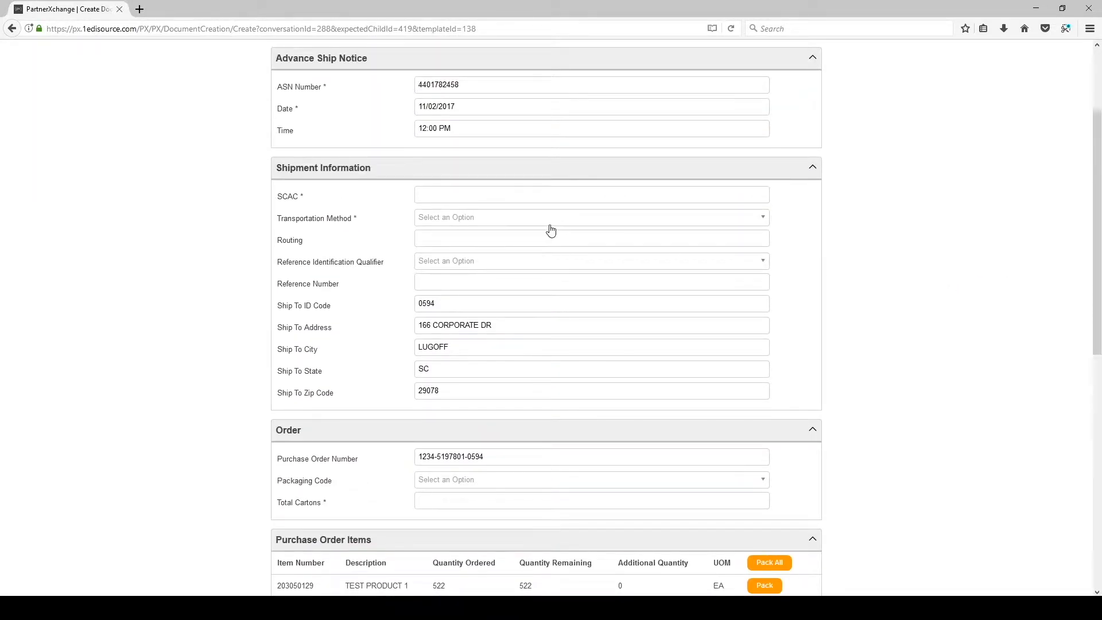
click(352, 175)
scroll(416, 280, down, 2)
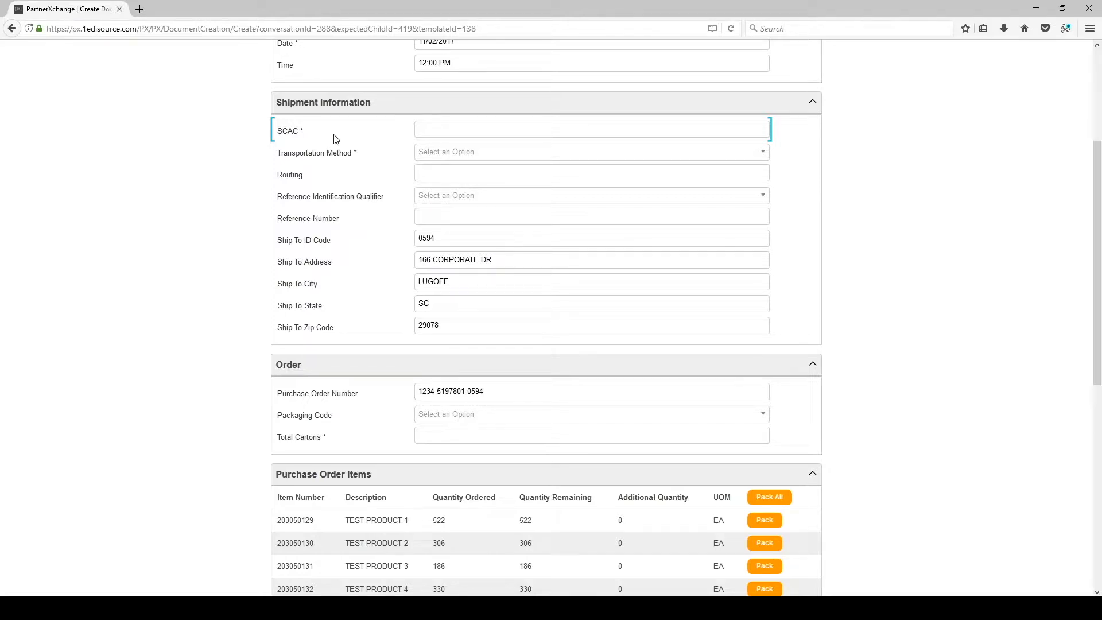
click(486, 131)
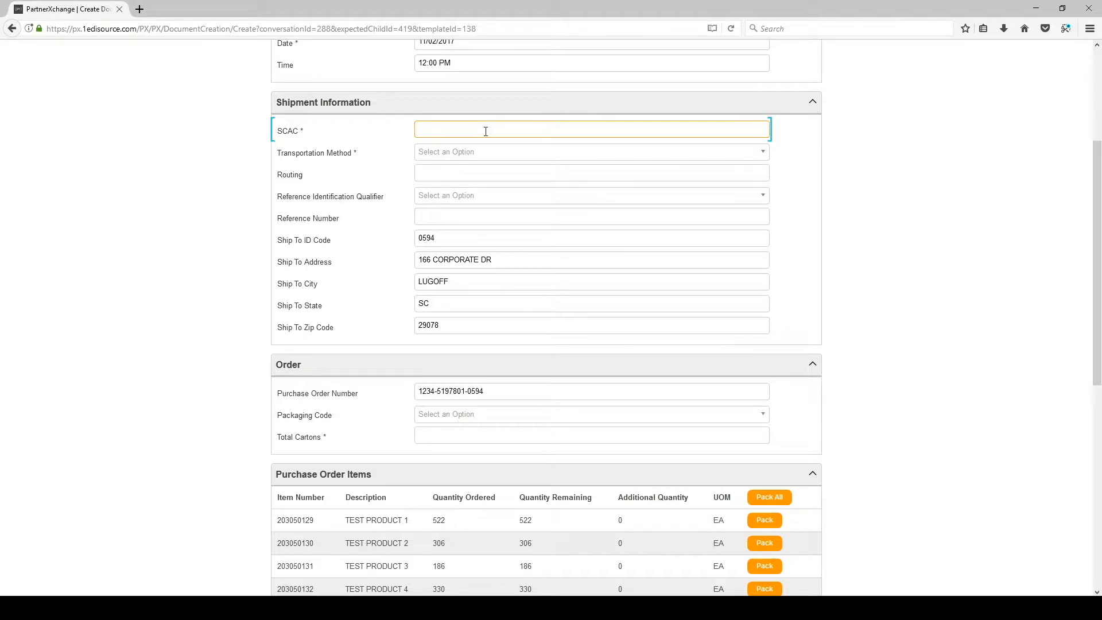
text(FDEG)
Step: Choose Motor as the transportation method and enter FedEx Ground as the routing
click(477, 154)
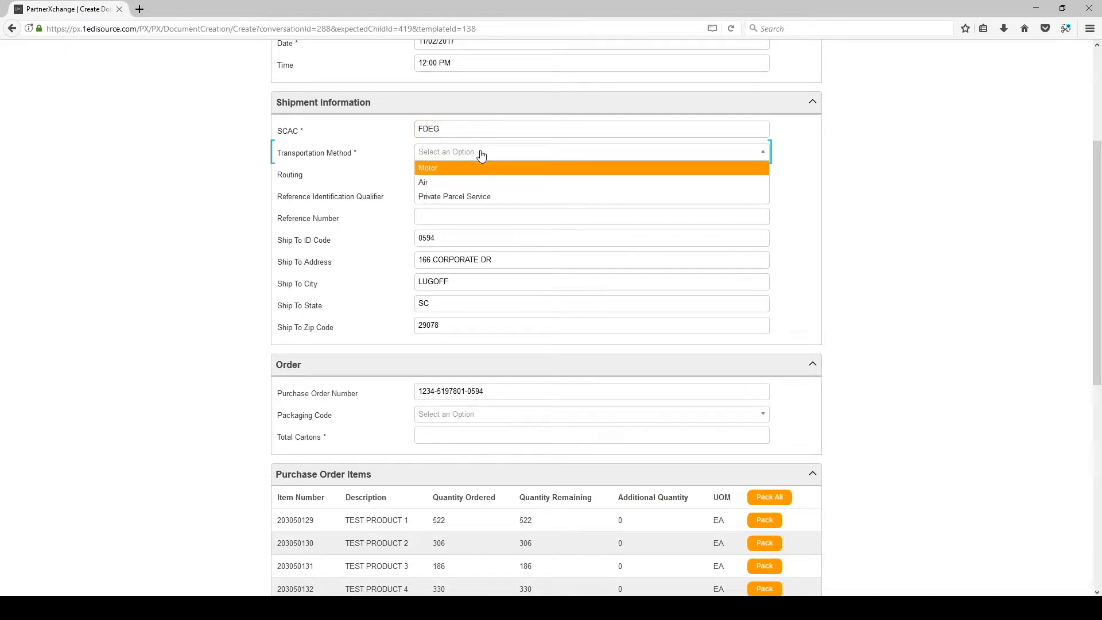
click(442, 170)
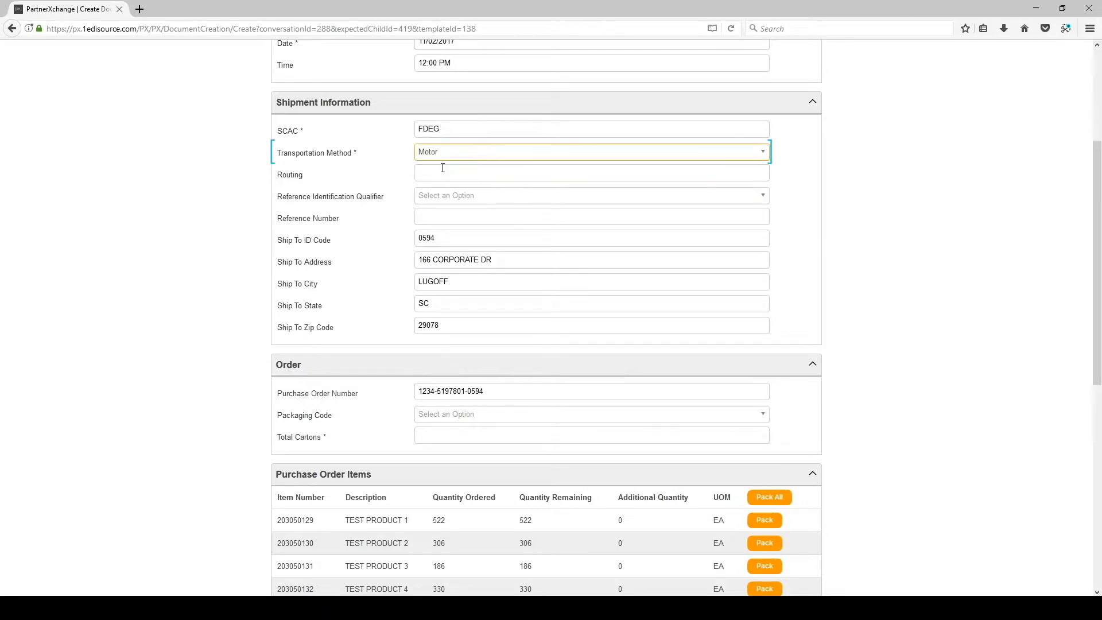
click(442, 172)
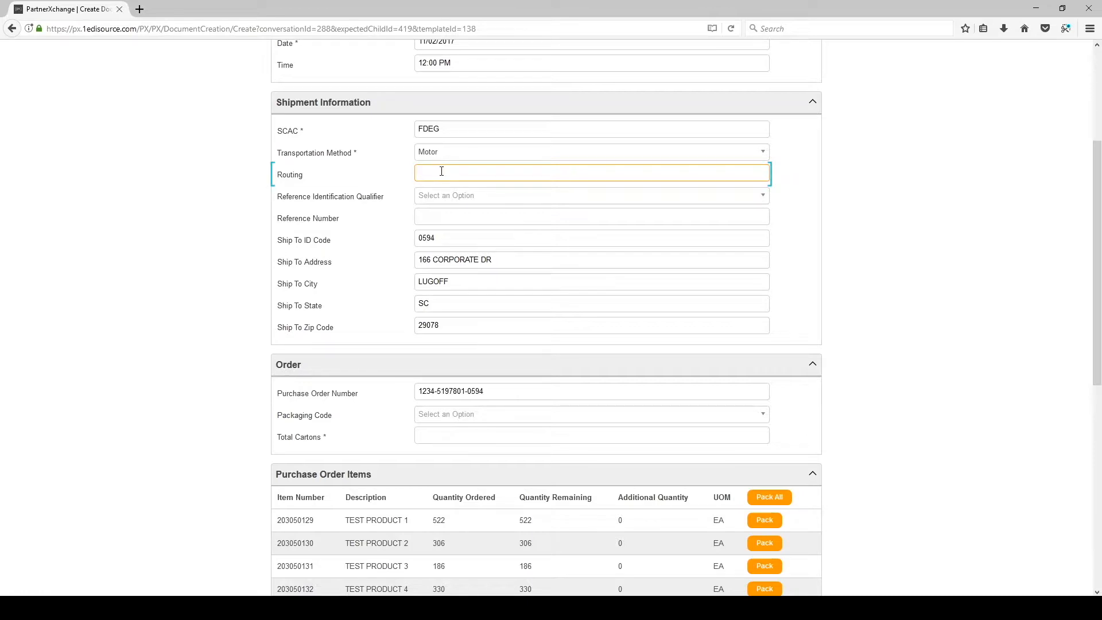
text(FedEx Ground)
Step: Select Bill of Lading Number as the reference qualifier and enter reference number 123456789
click(463, 198)
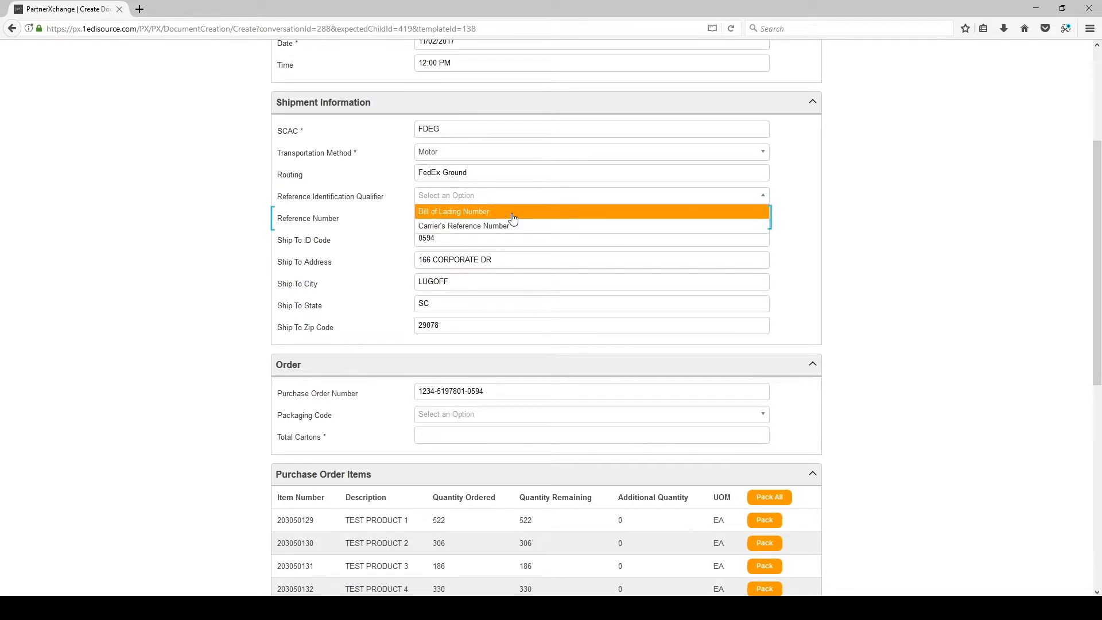
click(513, 213)
click(478, 219)
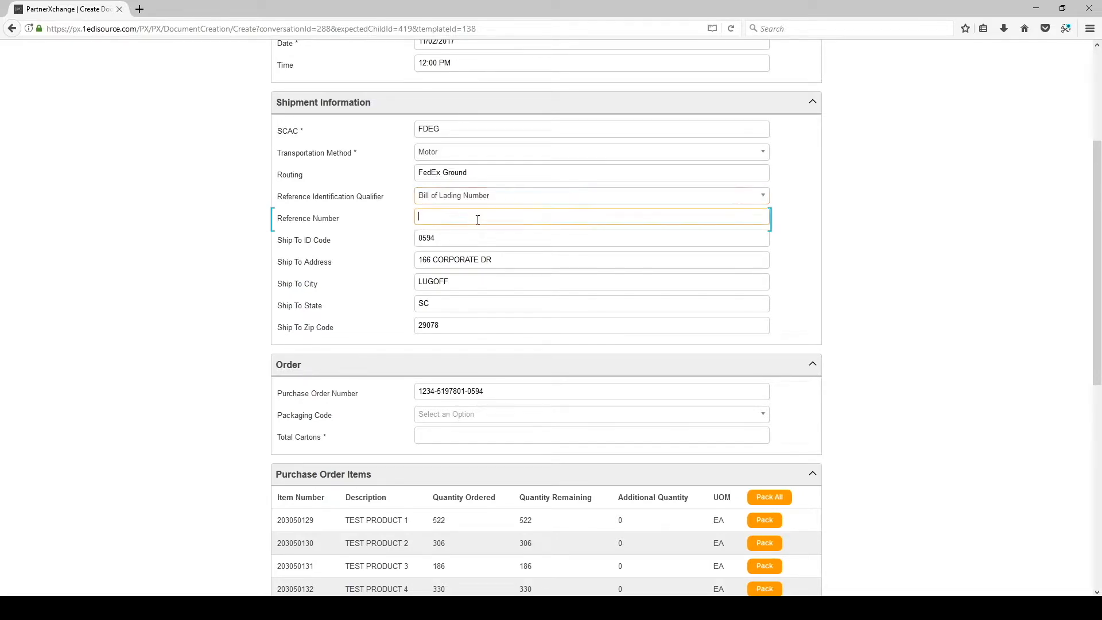
text(123456789)
Step: Choose Carton Corrugated from the Packaging Code dropdown in the Order section
scroll(320, 214, down, 5)
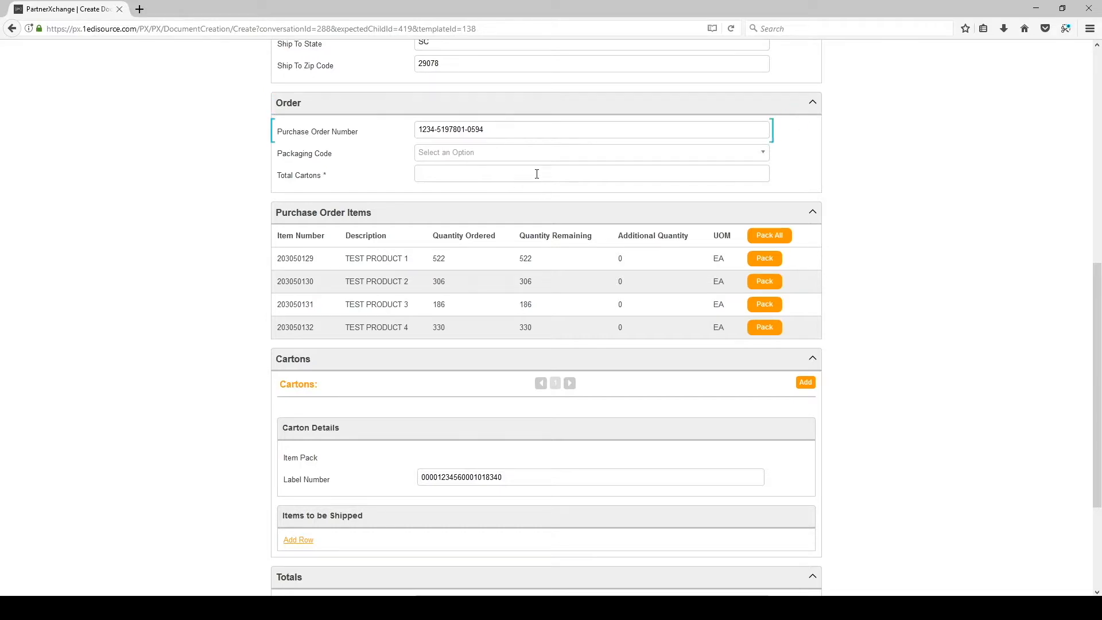
click(519, 129)
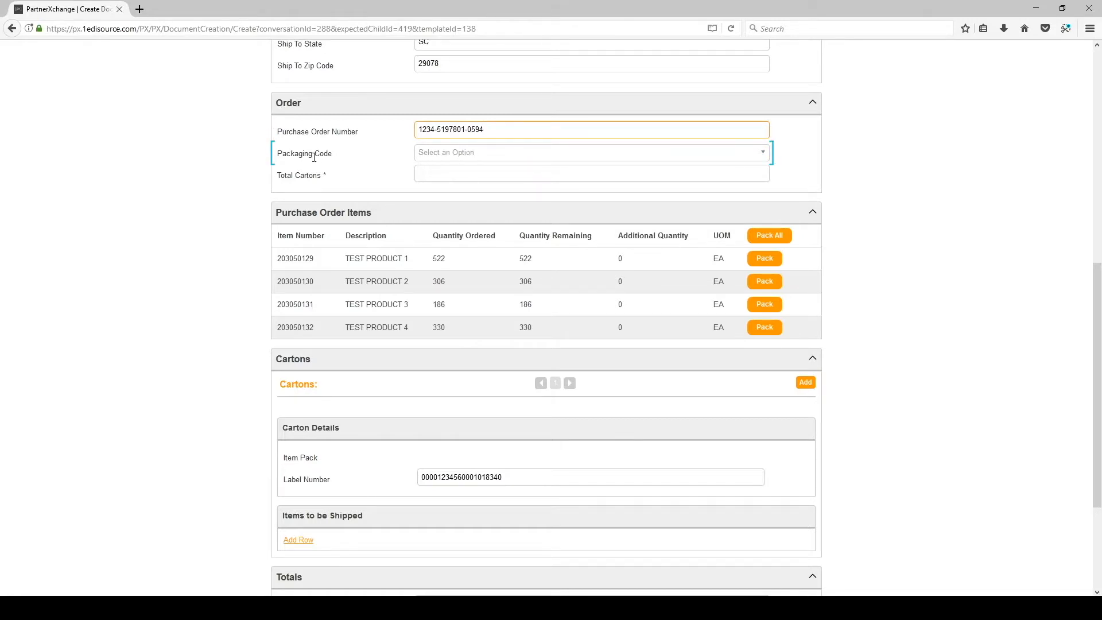
click(497, 154)
click(459, 169)
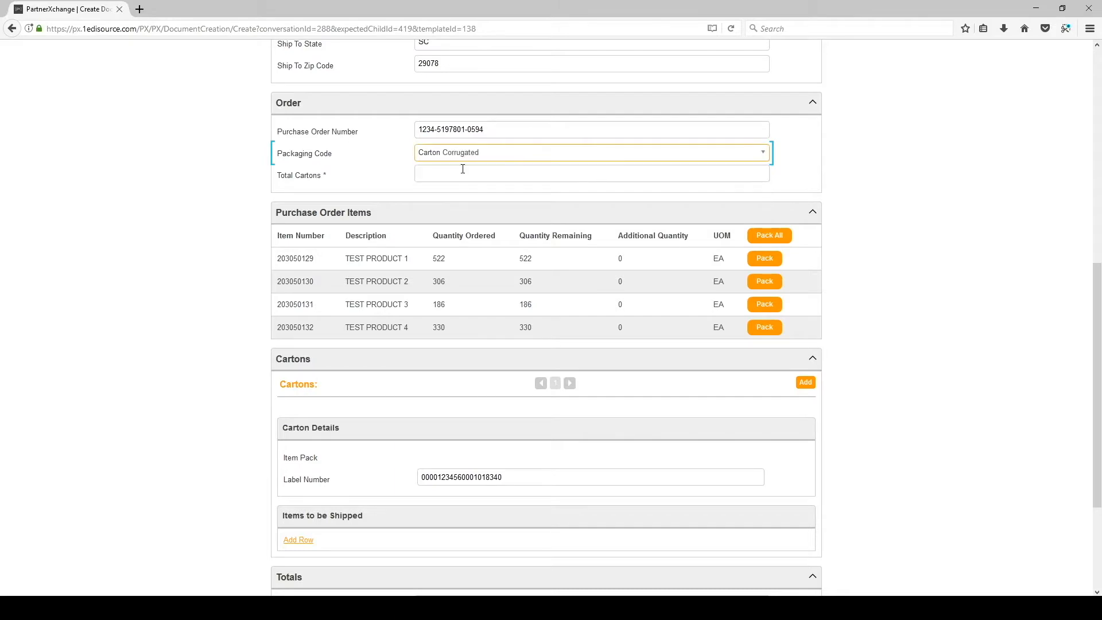
click(431, 170)
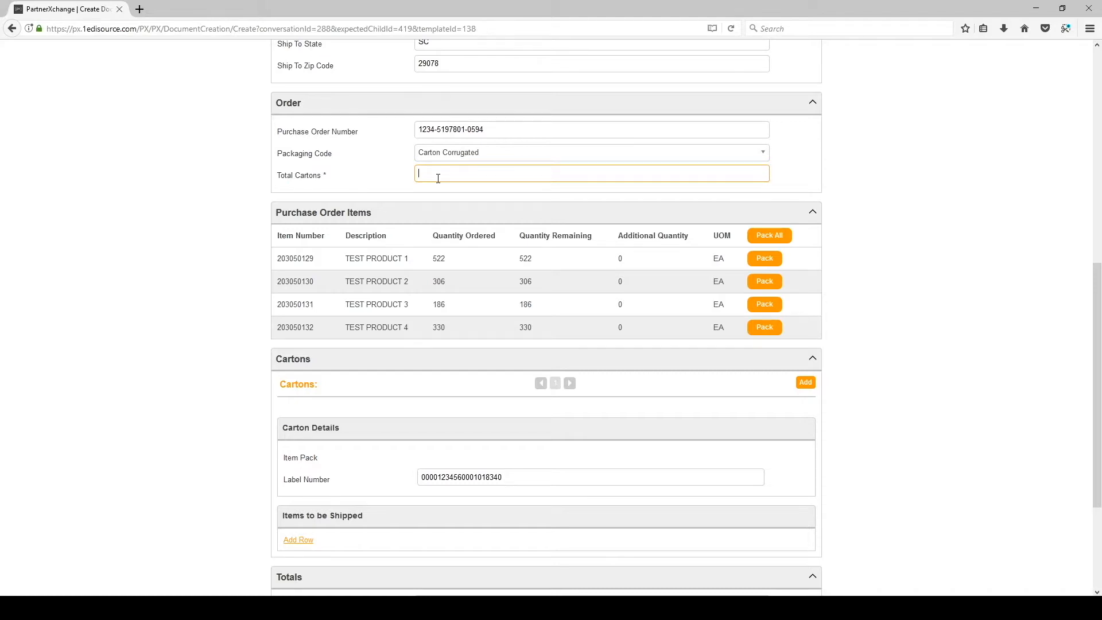
scroll(438, 178, down, 3)
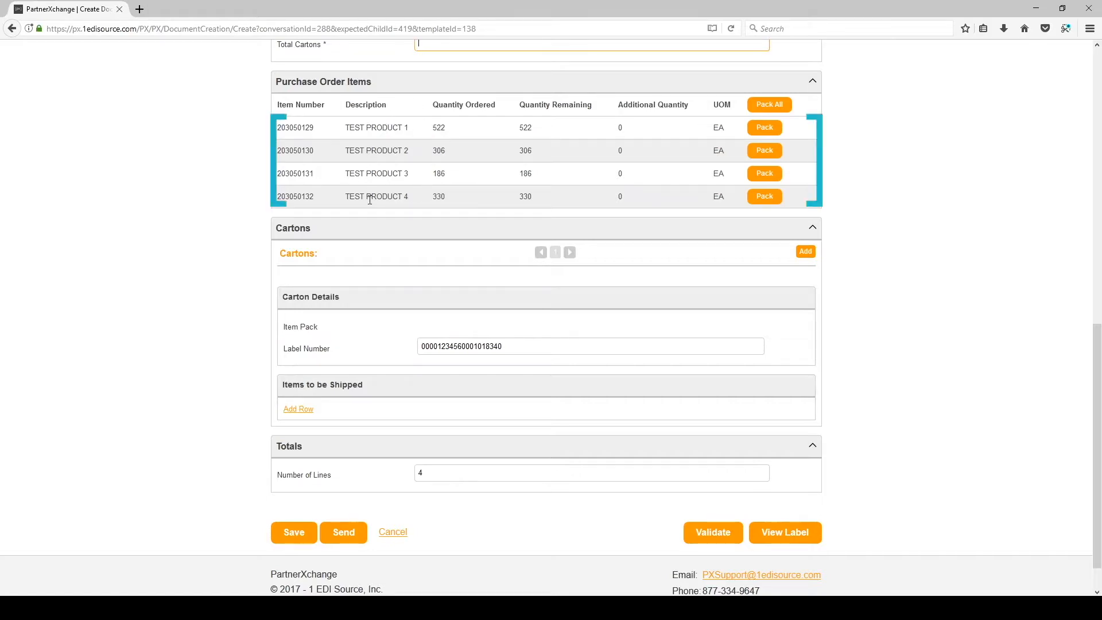
Step: Pack TEST PRODUCT 1 into the first carton and edit its packed quantity
click(765, 129)
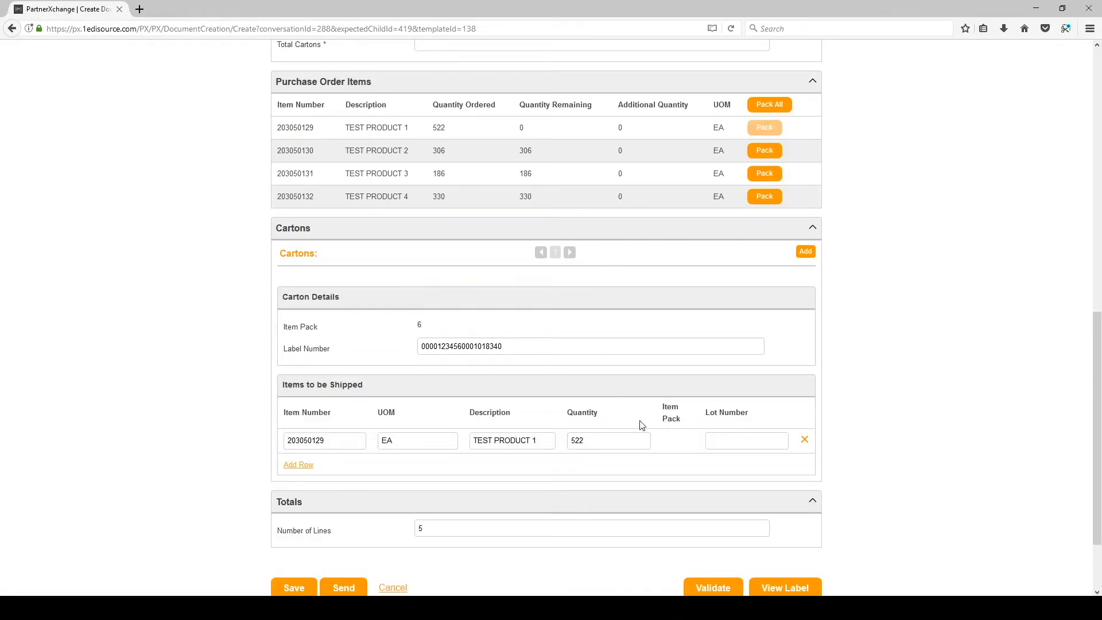
double_click(614, 440)
text(500)
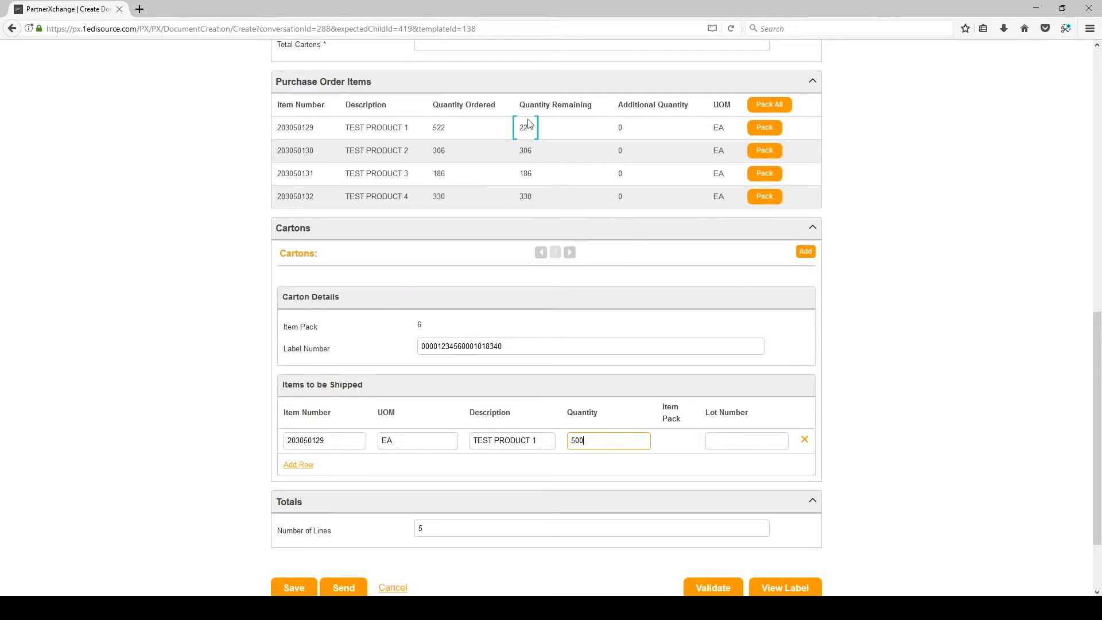
Step: Add a second carton with the remaining TEST PRODUCT 1, then delete that line from it
click(806, 254)
click(765, 128)
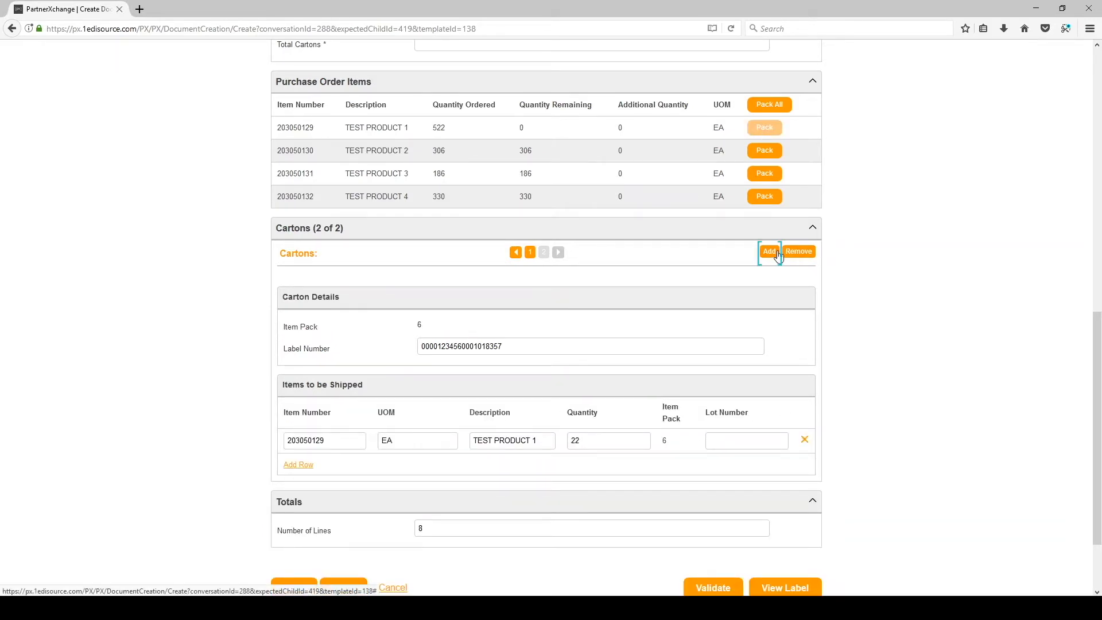
click(516, 253)
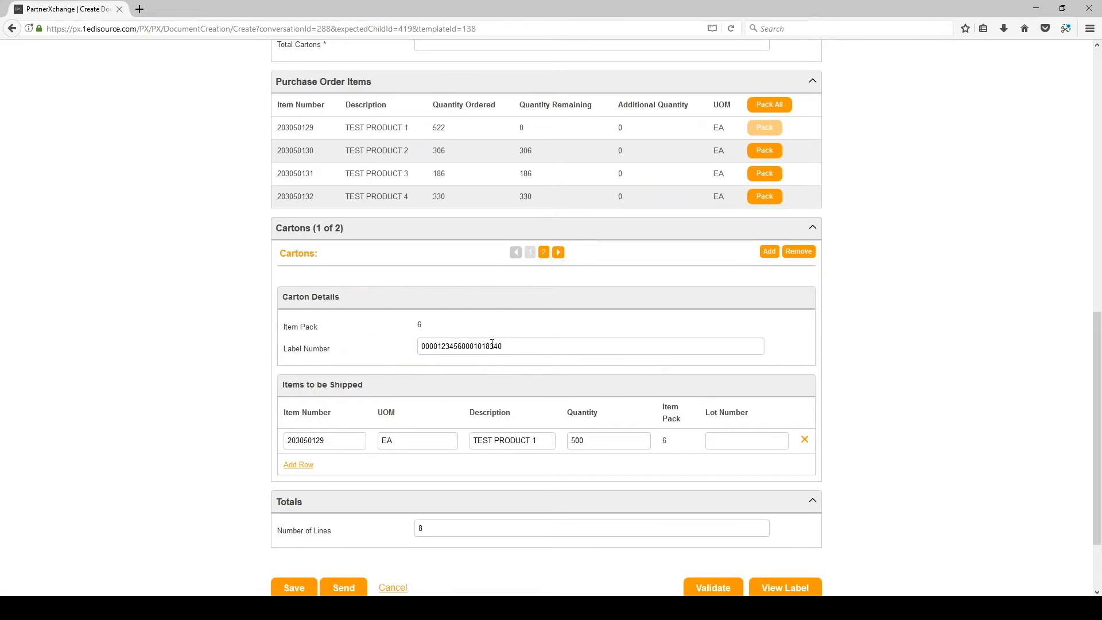
click(545, 254)
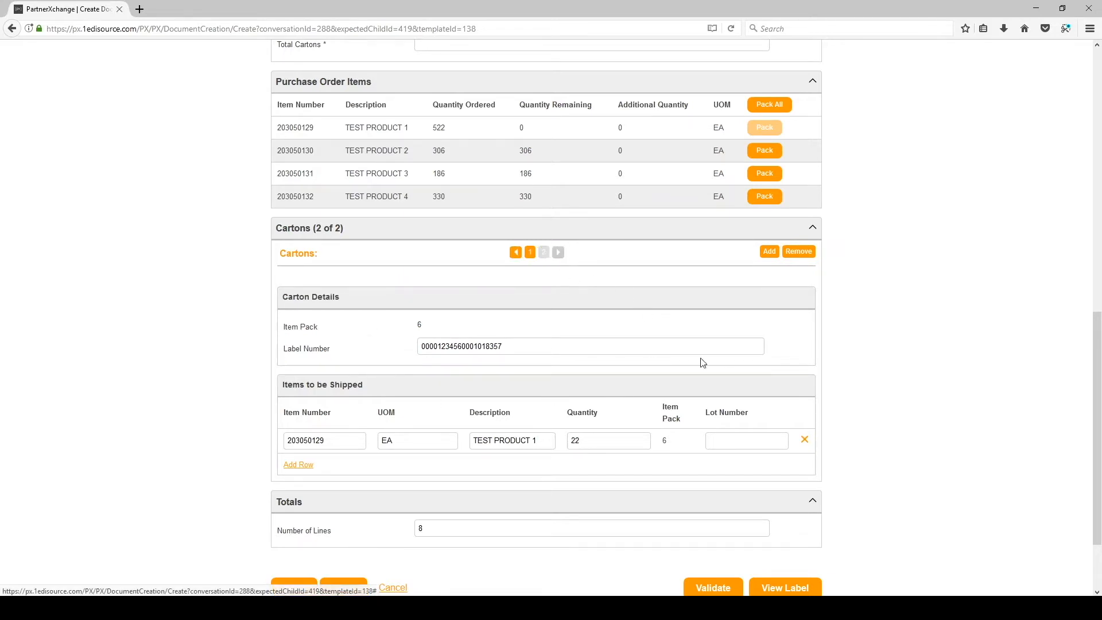
click(803, 441)
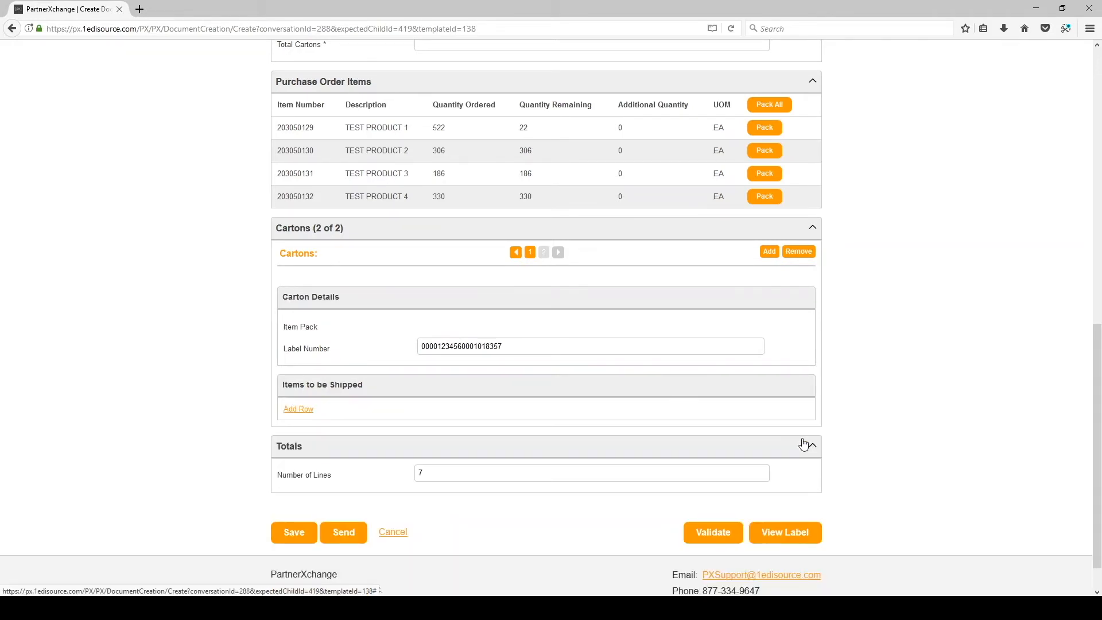
Step: Pack all of TEST PRODUCT 2, 3 and 4 into the second carton
click(769, 152)
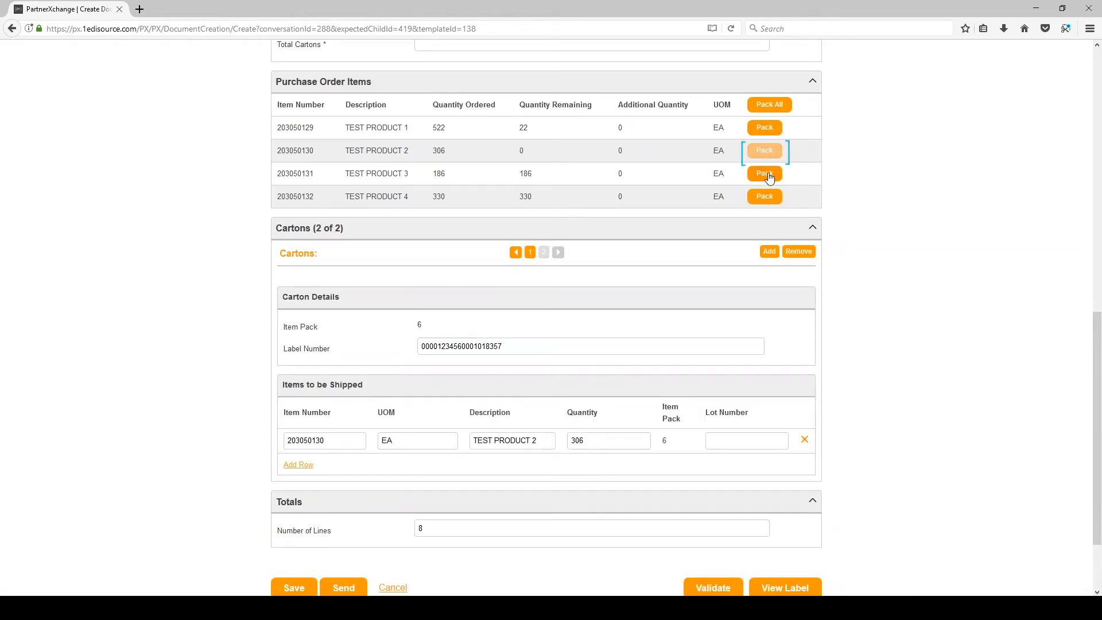
click(769, 174)
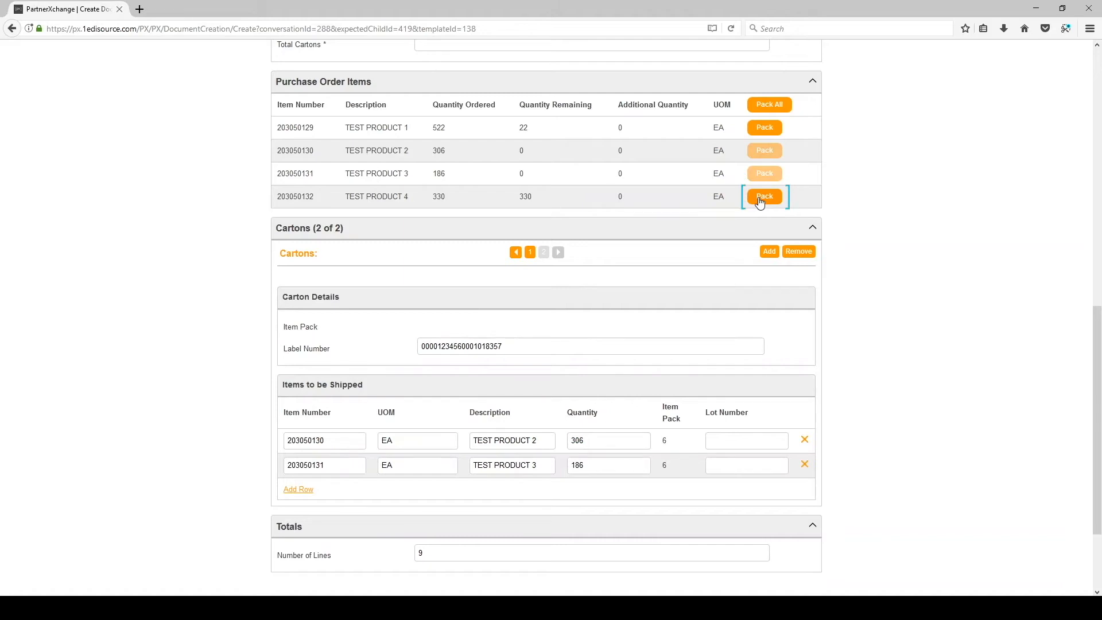
click(764, 197)
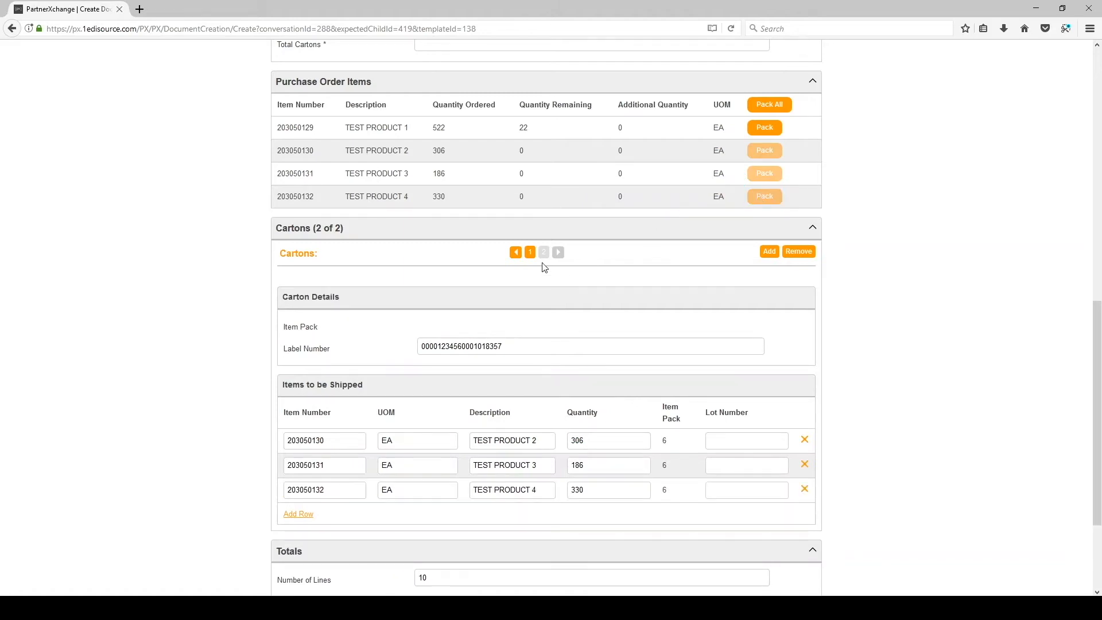
Step: Change the first carton's TEST PRODUCT 1 quantity from 500 to 600
click(770, 252)
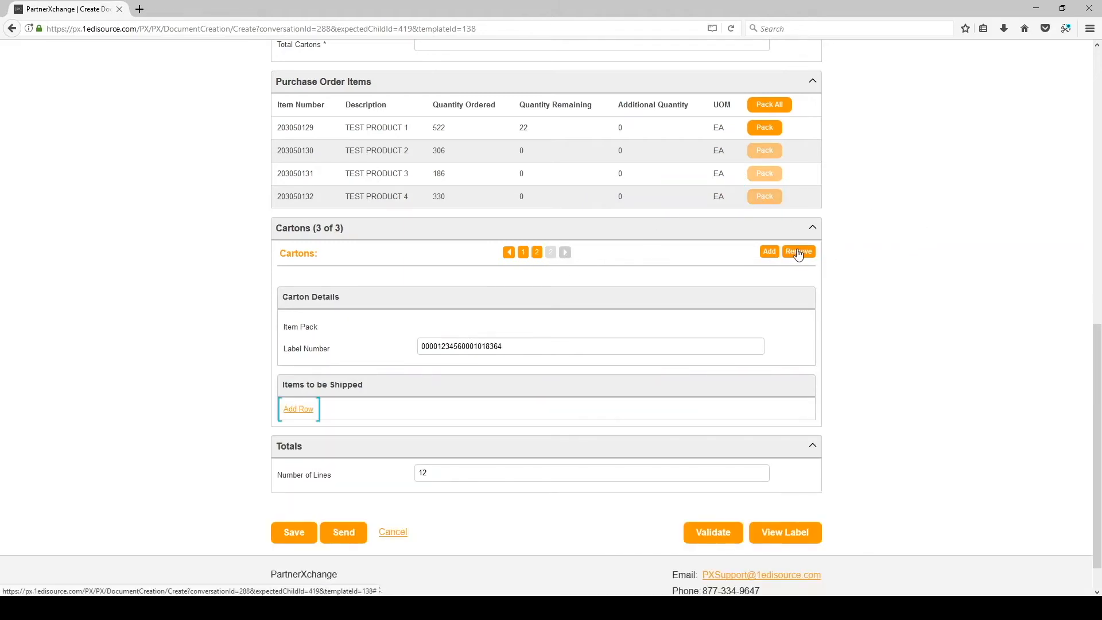
click(799, 253)
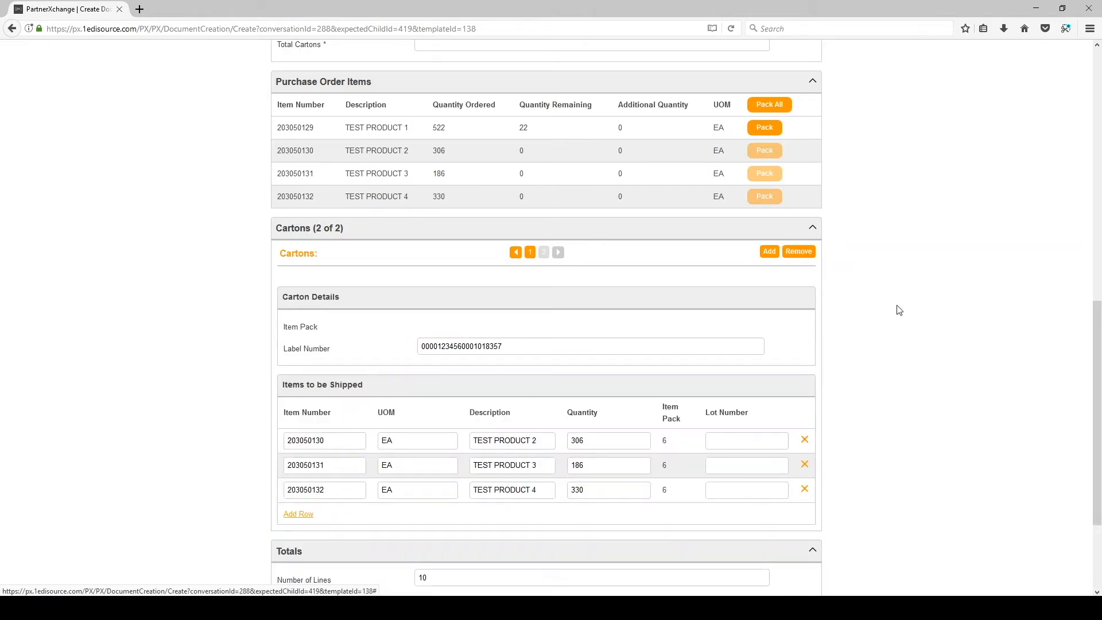
click(530, 253)
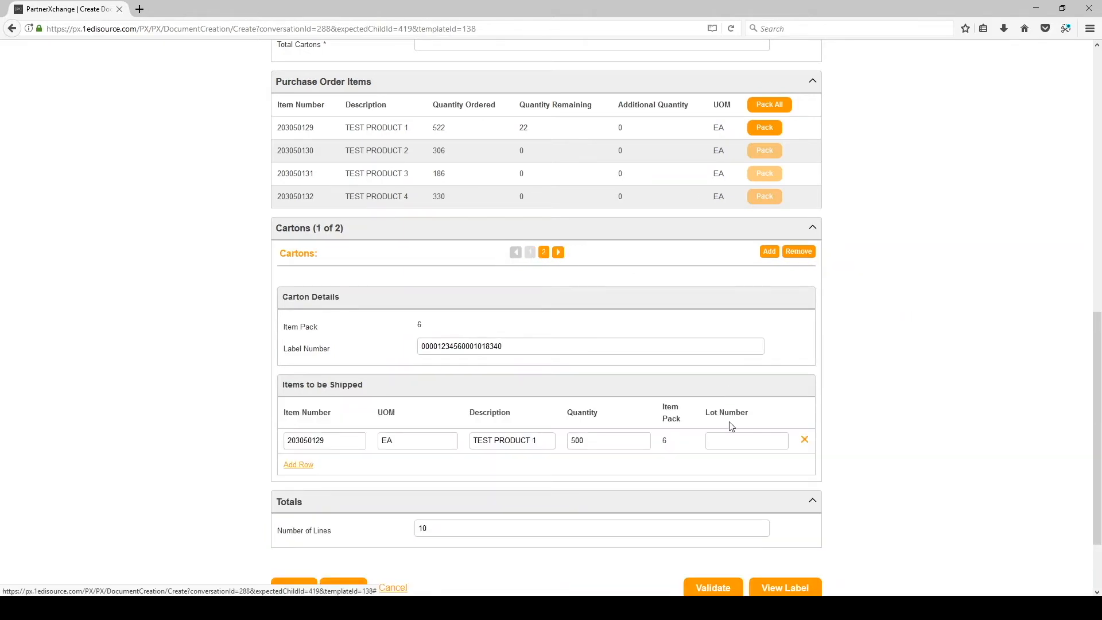
double_click(602, 440)
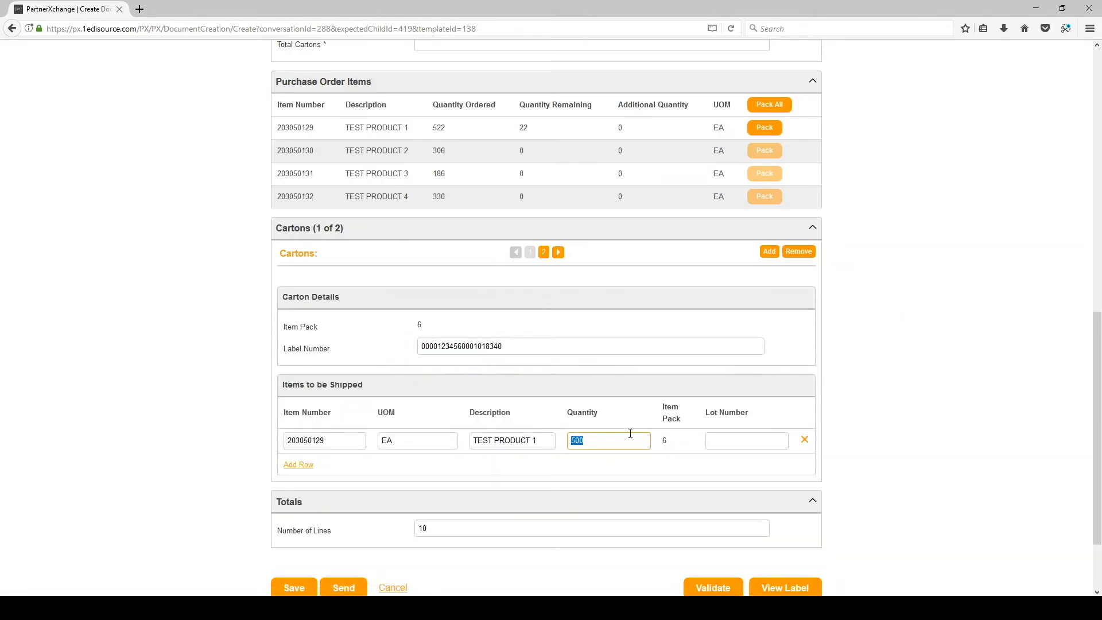
text(600)
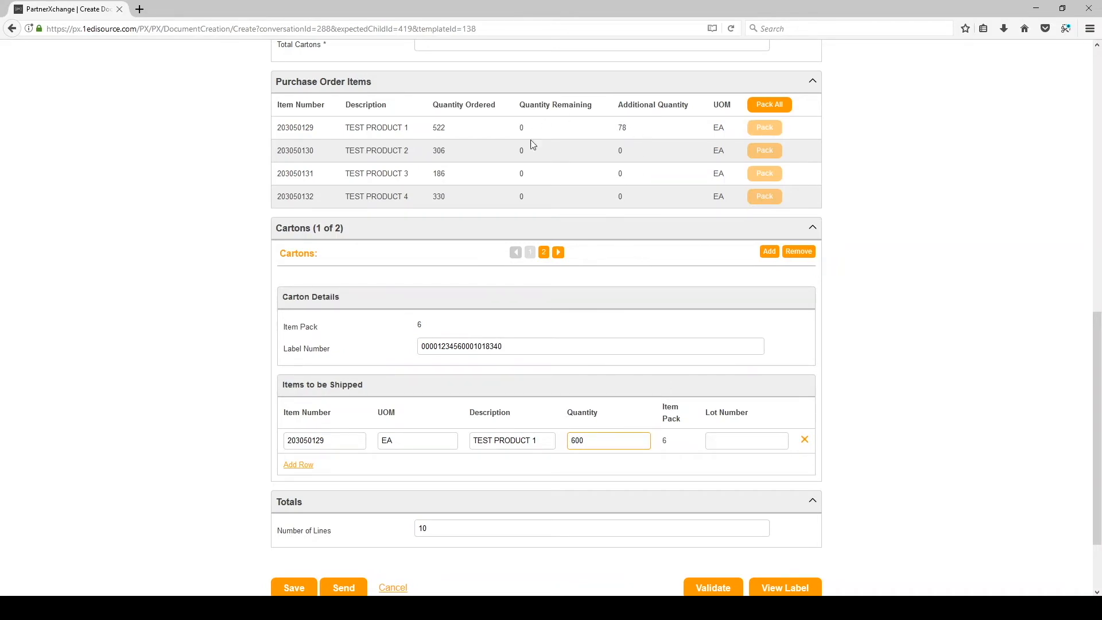
Step: Confirm the 600 quantity, view the two carton labels' PDF, then run validation on the form
click(848, 357)
scroll(861, 459, down, 3)
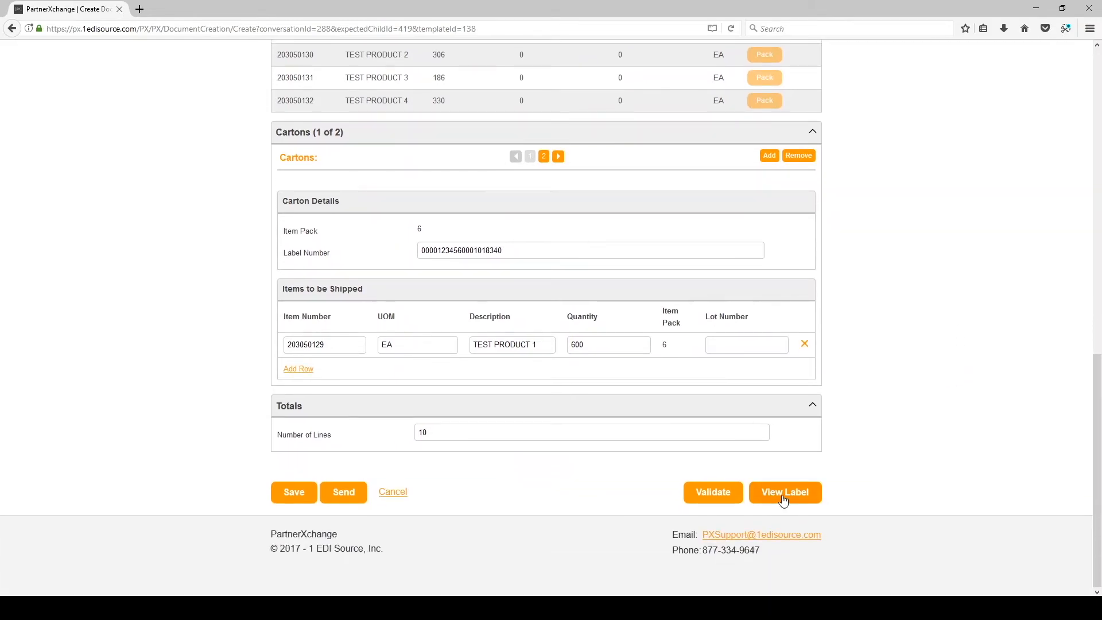
click(784, 500)
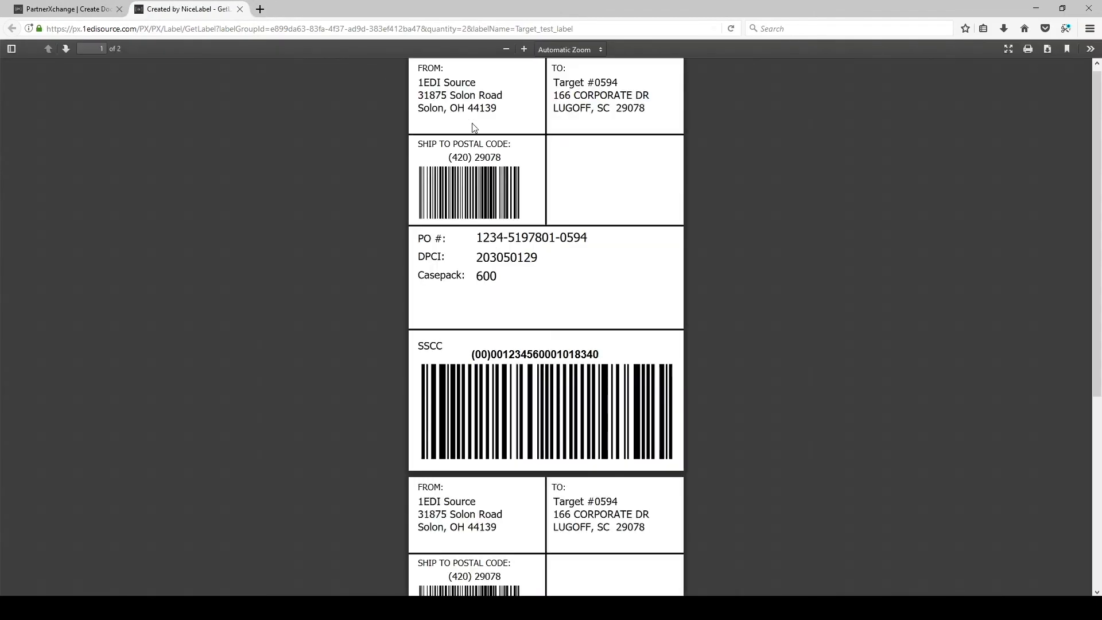
scroll(567, 208, down, 5)
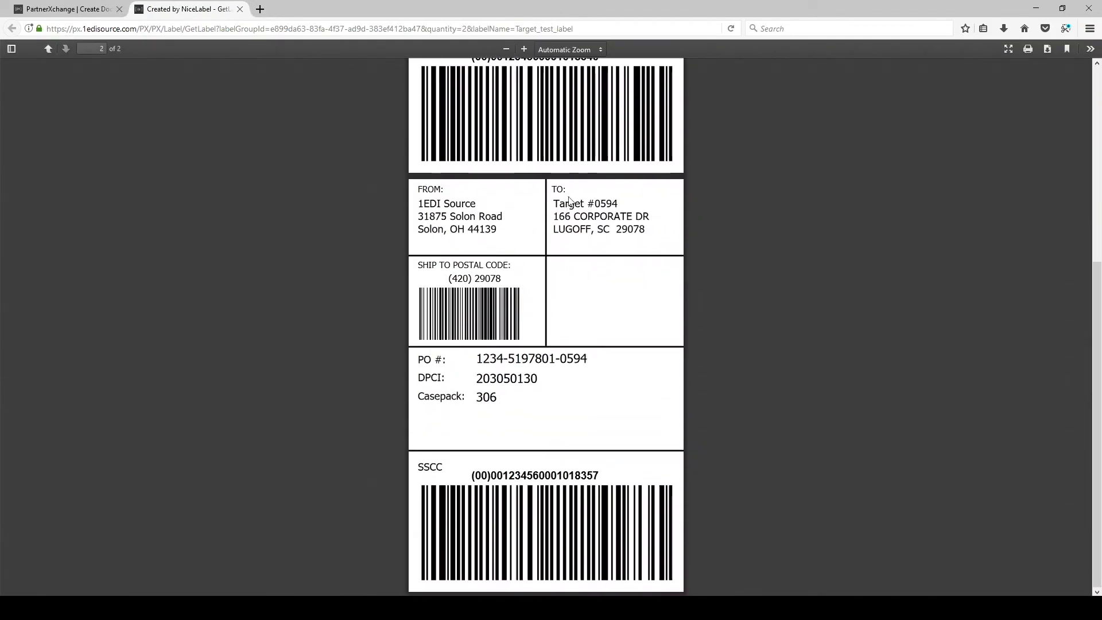
click(34, 8)
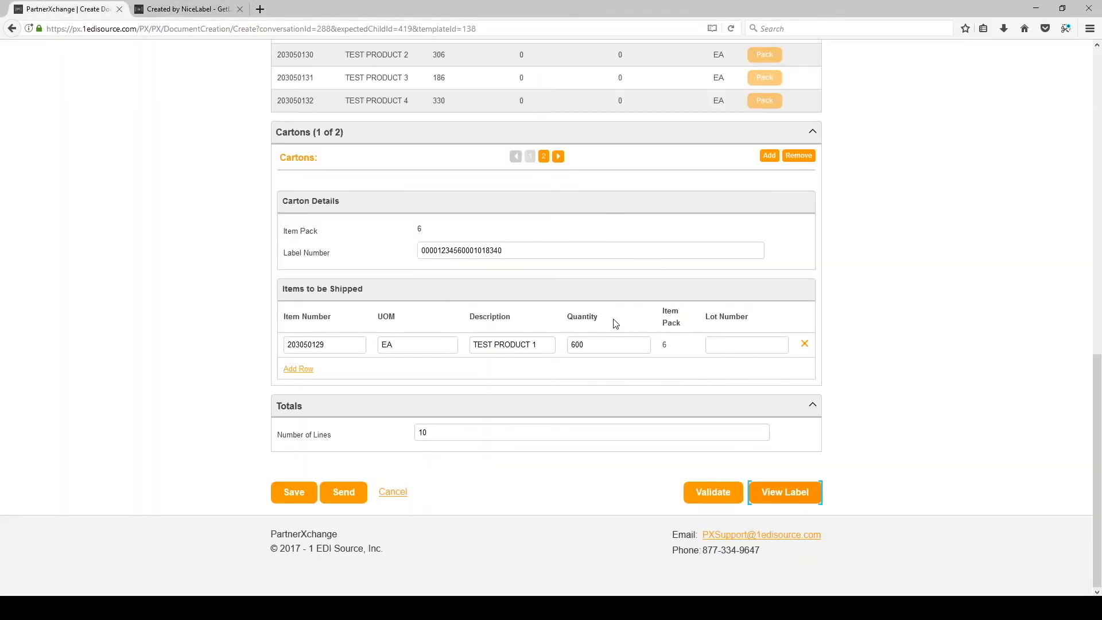
click(706, 499)
Step: Enter 2 in Total Cartons and re-validate until the no-errors message appears
click(706, 499)
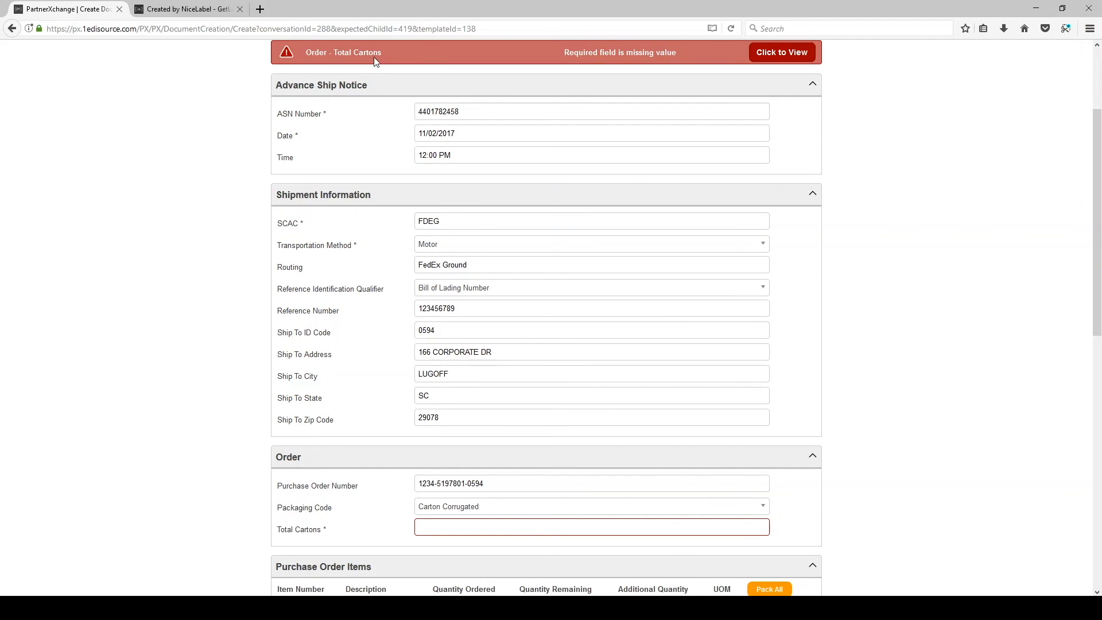
scroll(580, 172, down, 10)
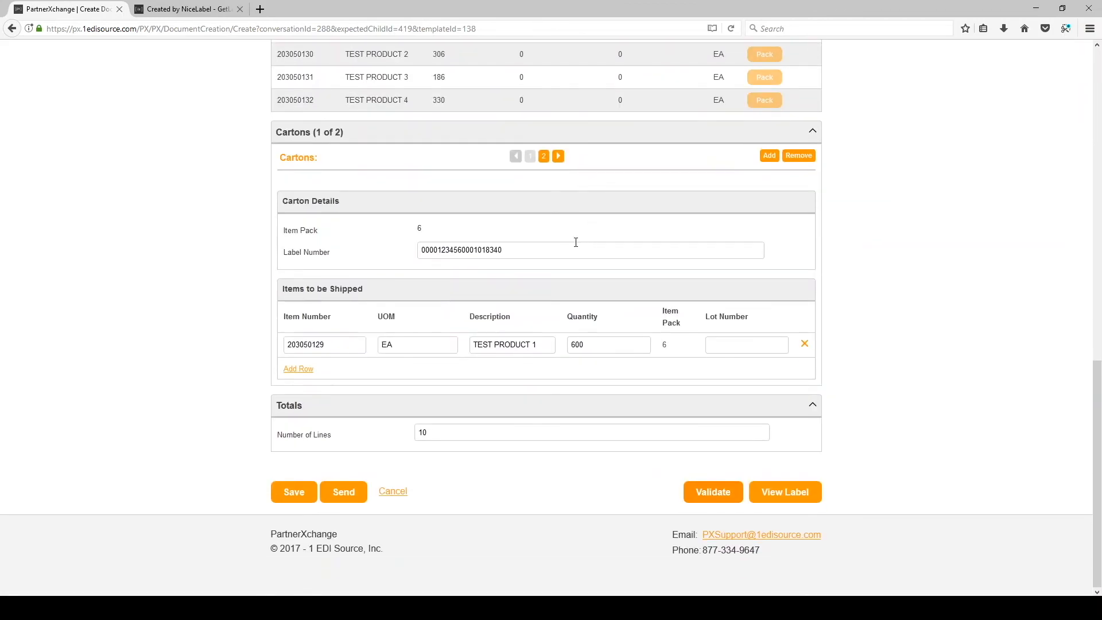
scroll(576, 241, up, 4)
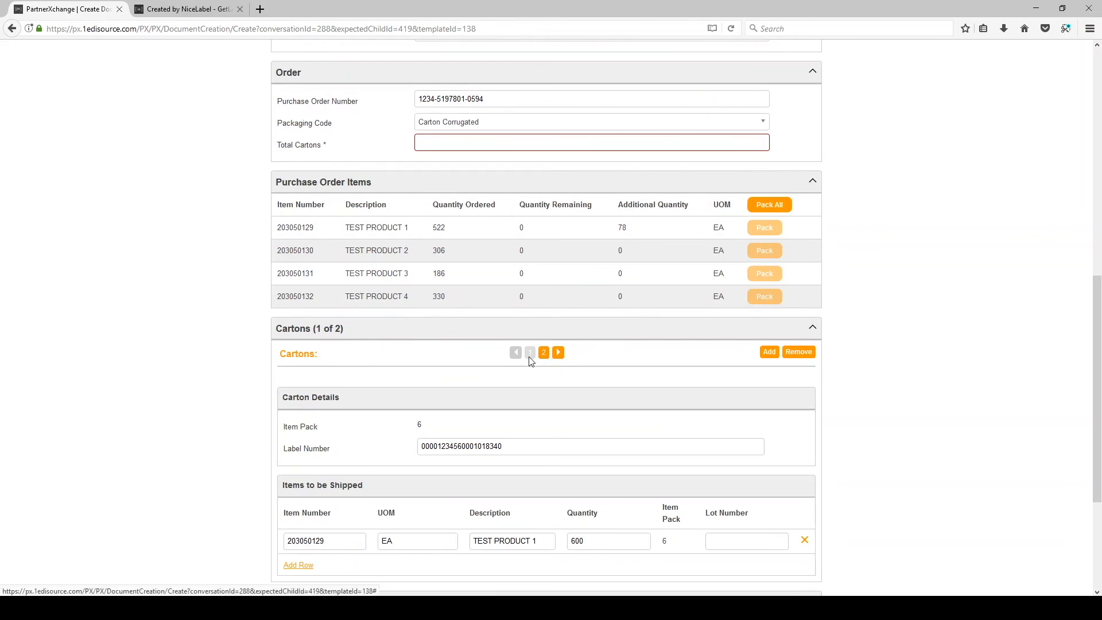
click(457, 142)
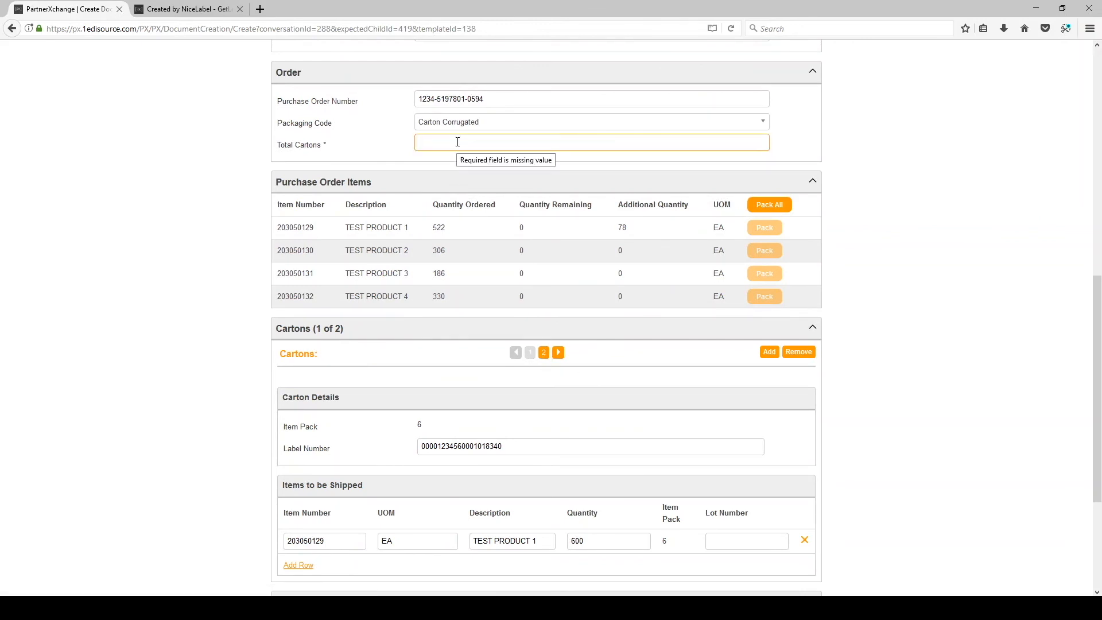
text(2)
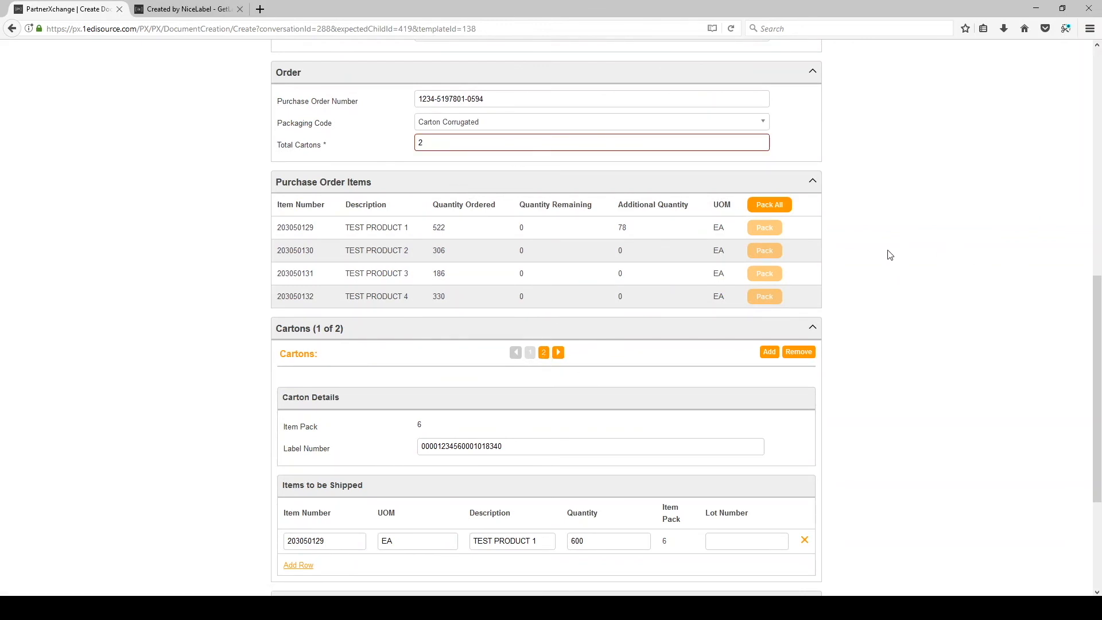
scroll(878, 275, down, 3)
click(713, 500)
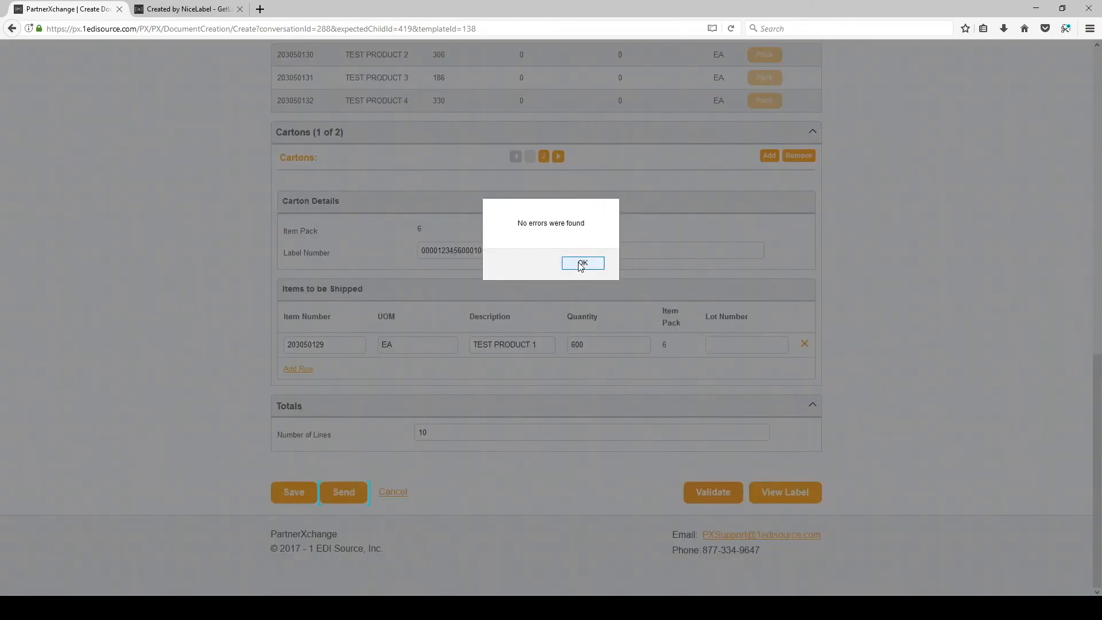
click(582, 265)
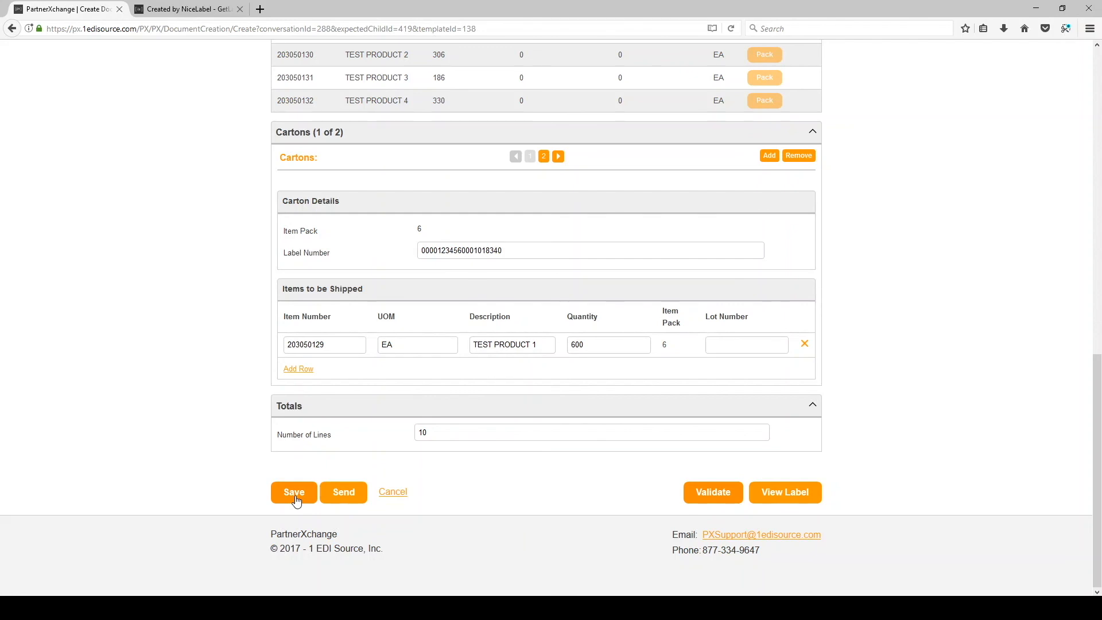
scroll(538, 490, up, 10)
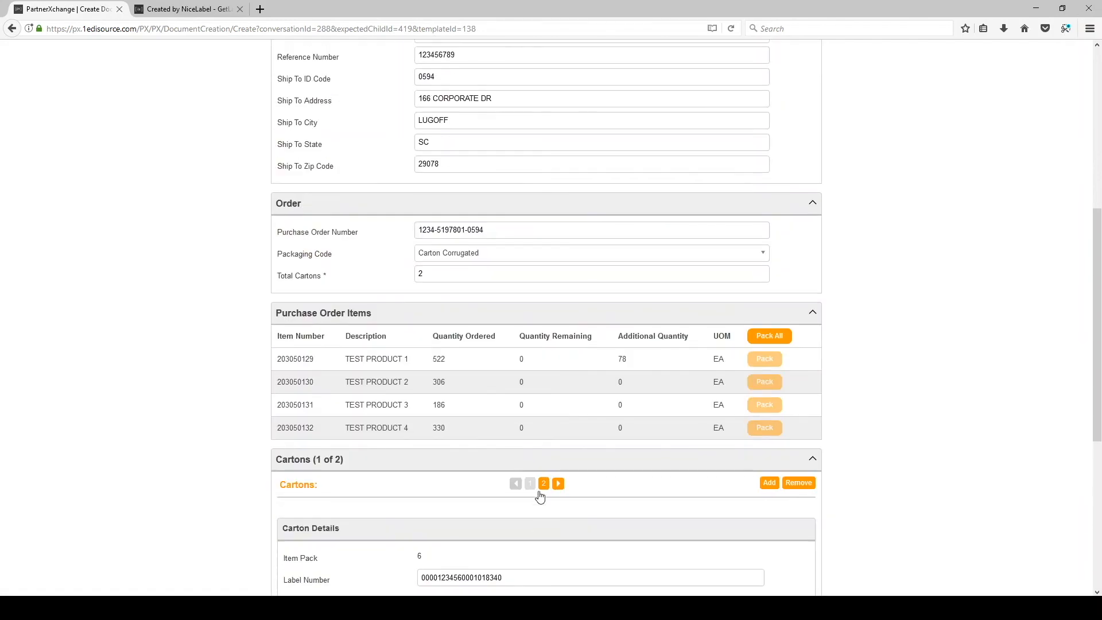